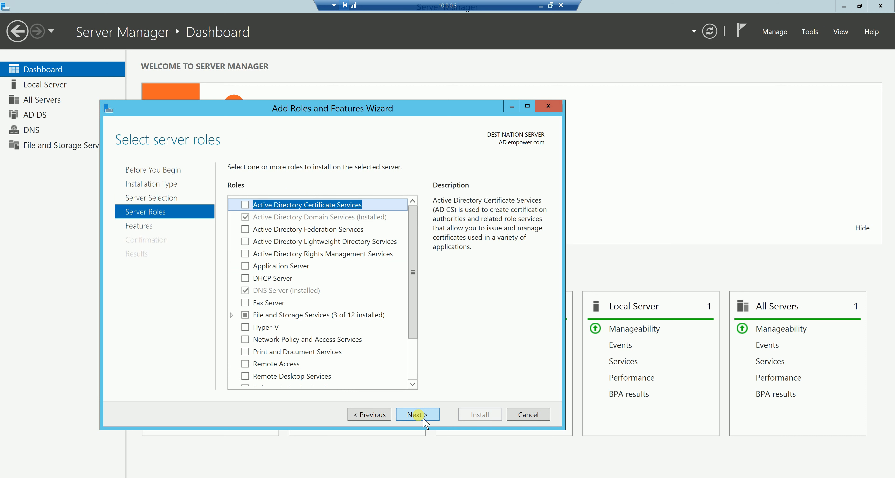
Select the DHCP Server role with its management tools and continue to the confirmation page without adding other features.
left_click(245, 278)
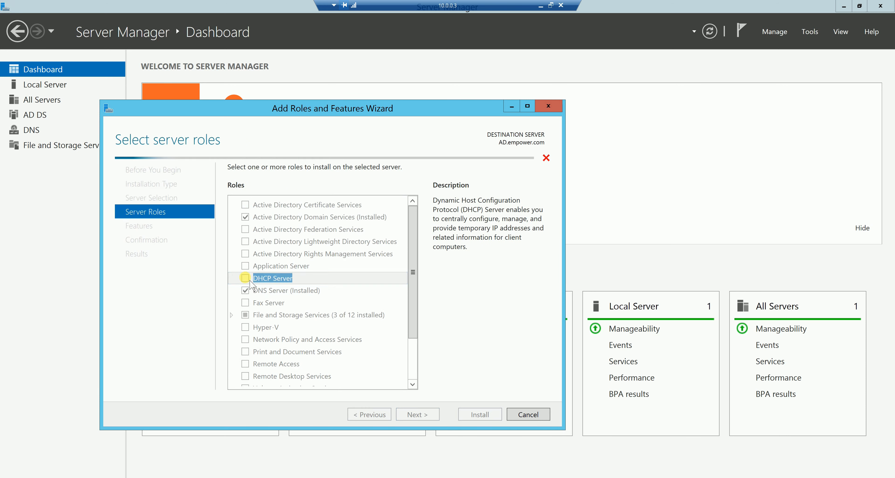
left_click(368, 304)
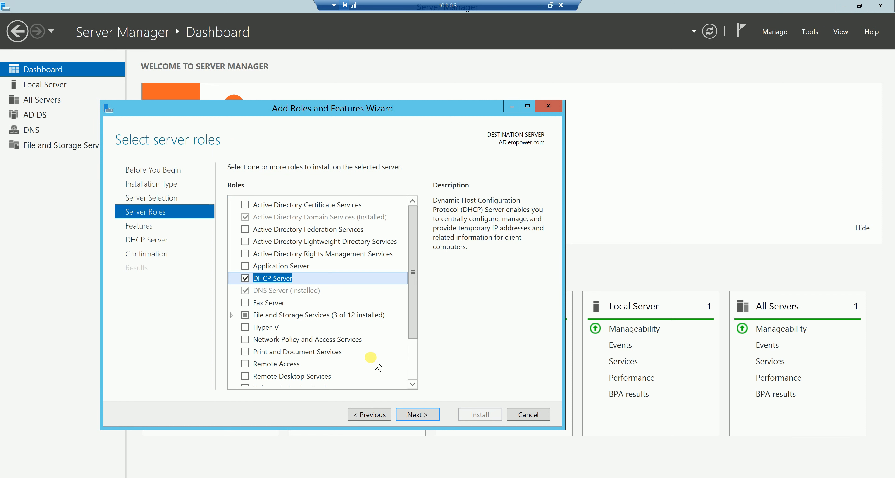
left_click(417, 415)
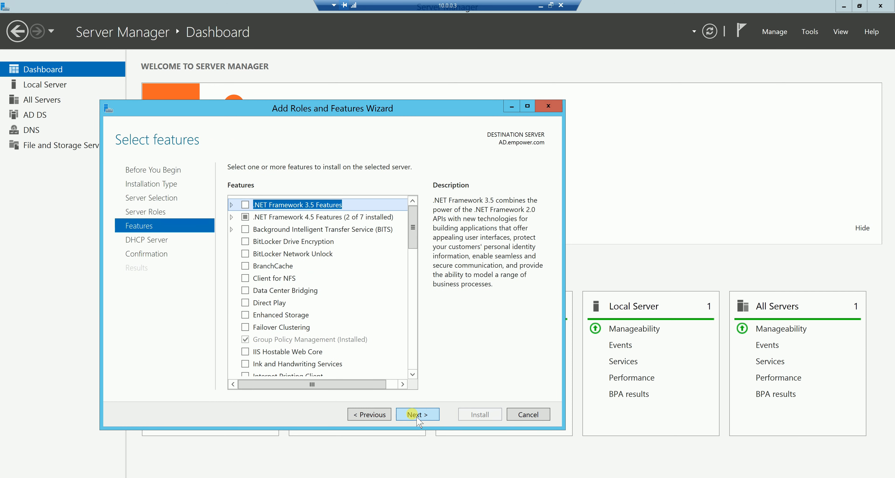
left_click(417, 417)
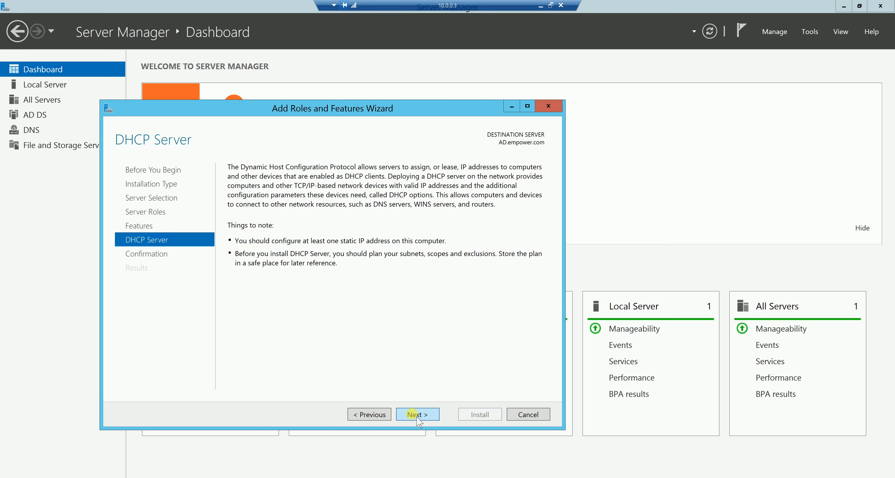
left_click(417, 417)
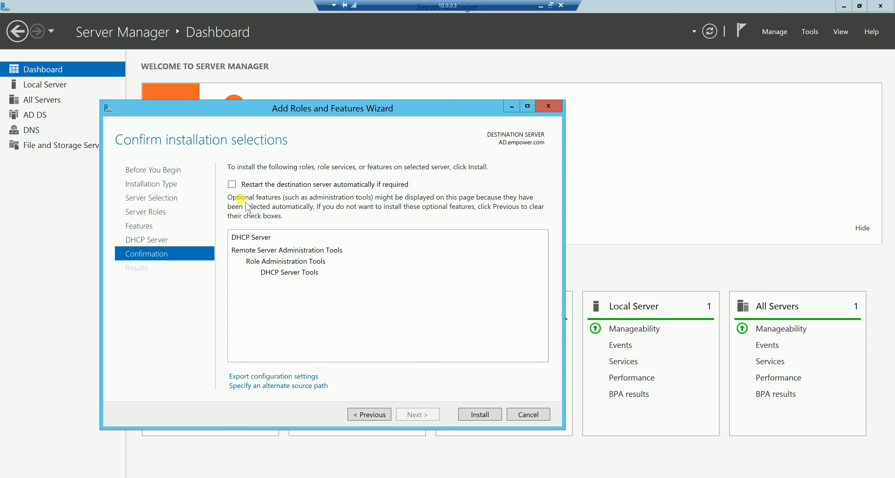
Allow the destination server to restart automatically if required and install the DHCP Server role.
left_click(232, 184)
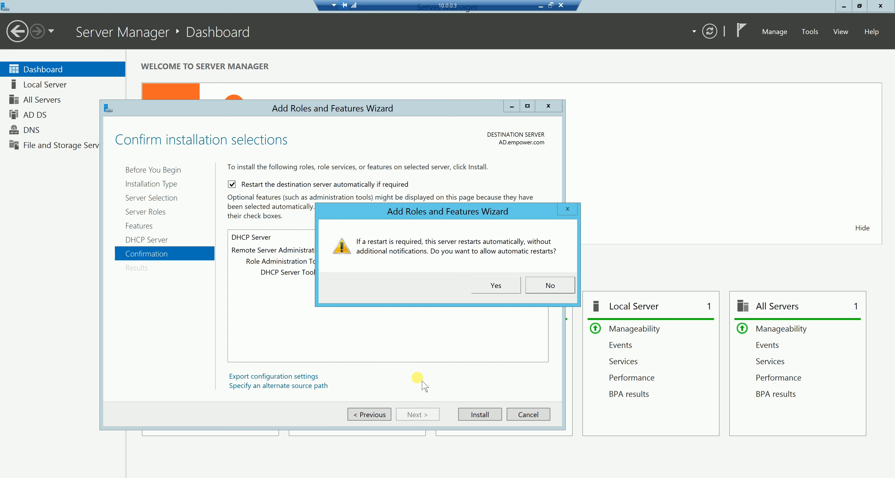
left_click(508, 288)
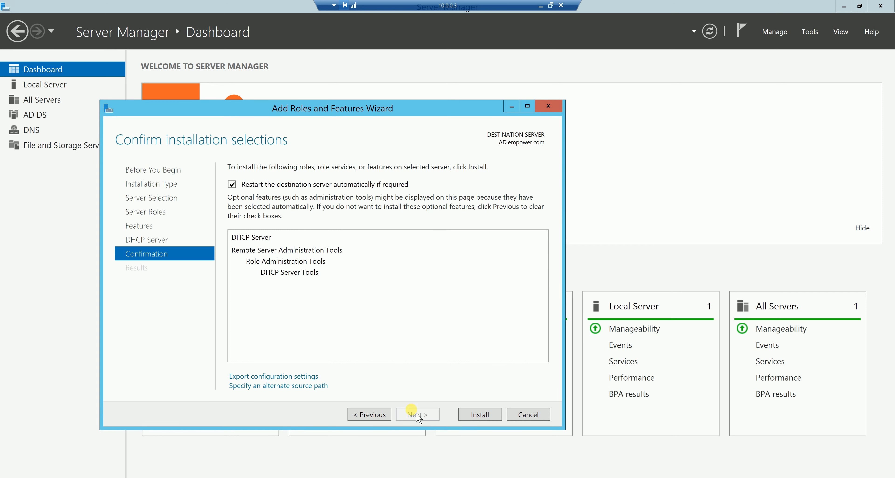
left_click(480, 415)
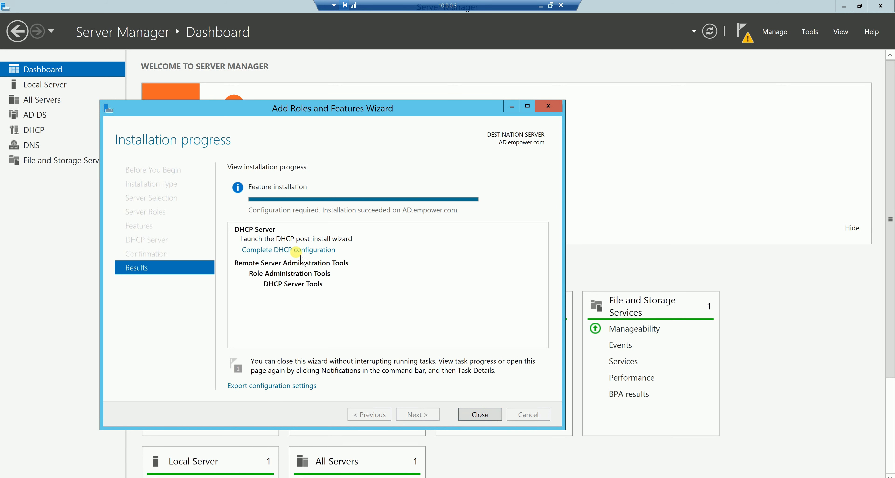
Complete the DHCP post-install configuration by authorizing the server with the listed domain administrator credentials, and close the wizards.
left_click(296, 250)
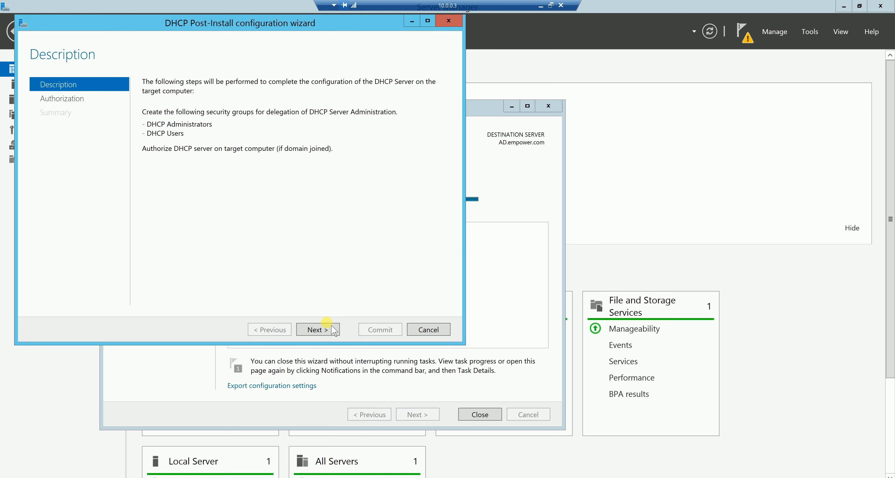
left_click(316, 329)
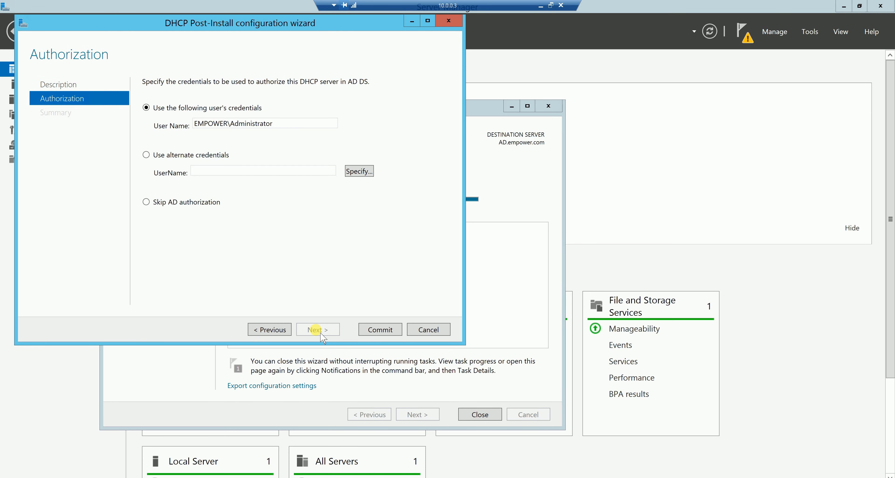
left_click(380, 330)
left_click(380, 330)
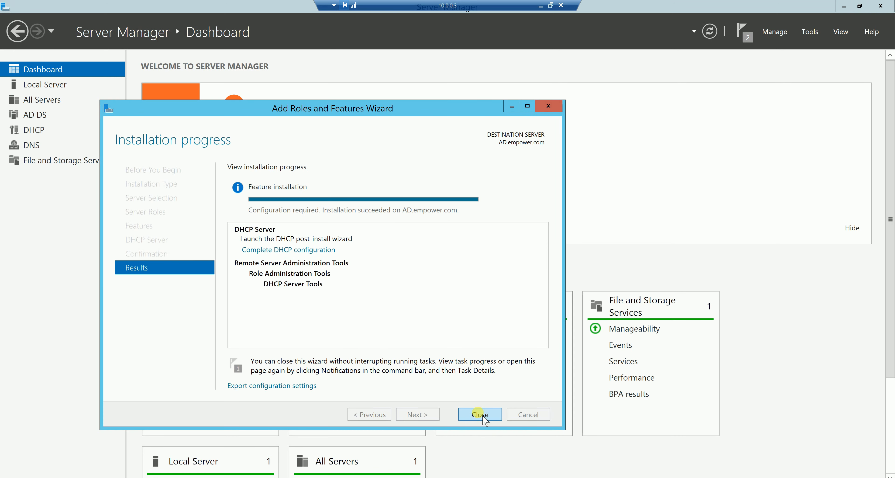
left_click(480, 414)
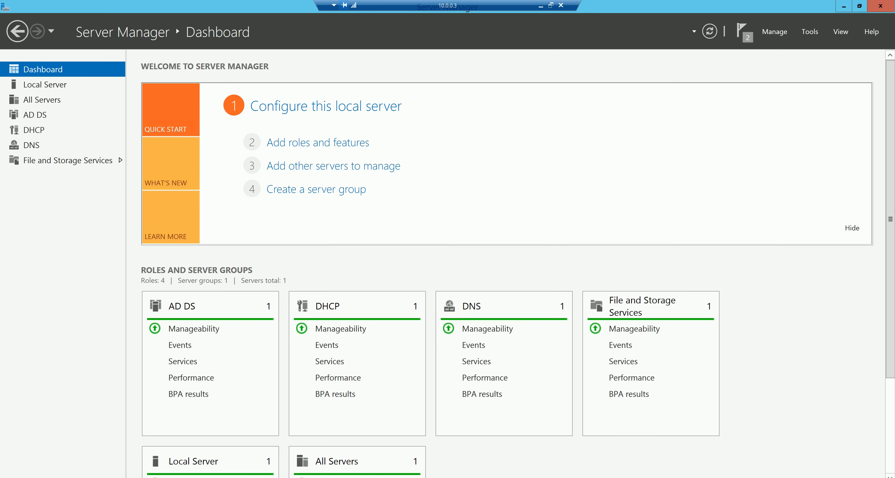
Open the DHCP management console from the installed administrative tools.
key("super")
left_click(55, 475)
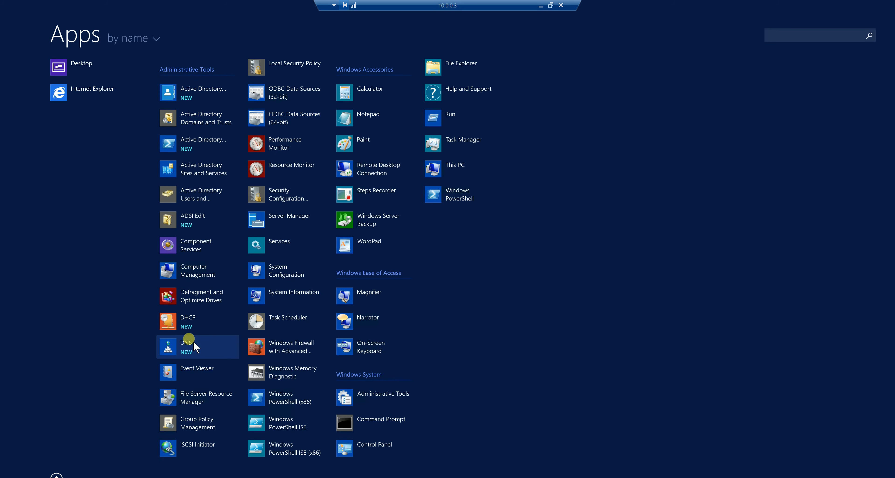
left_click(192, 324)
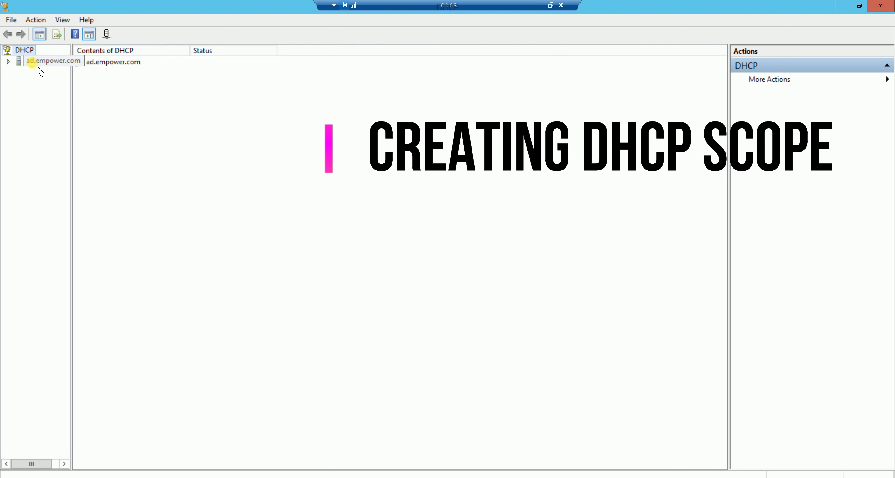
Expand the ad.empower.com server and start creating a new scope under IPv4.
left_click(8, 61)
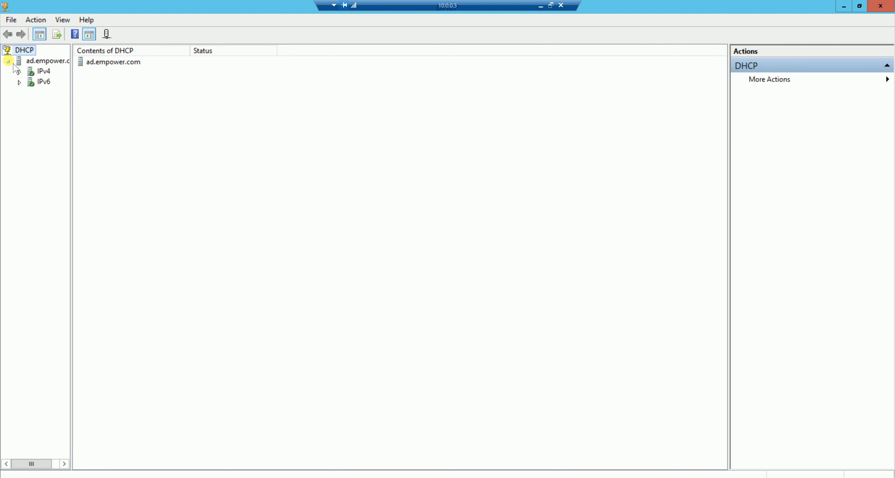
right_click(38, 71)
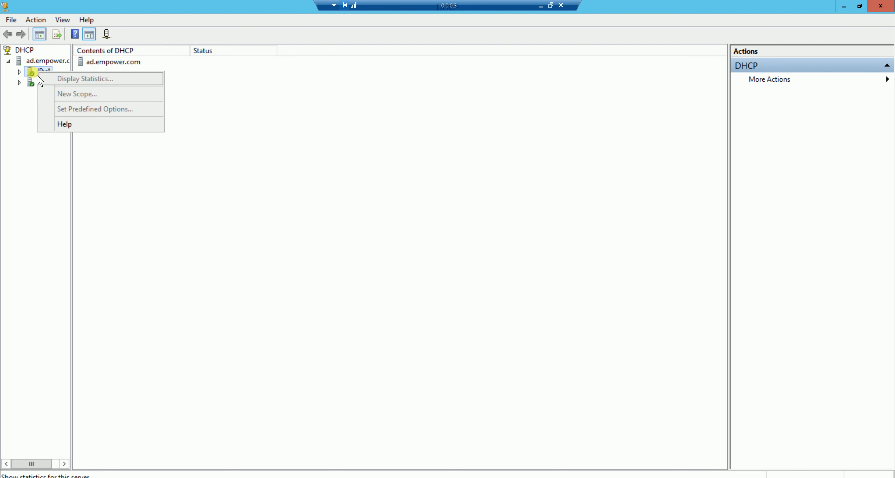
left_click(19, 71)
left_click(38, 71)
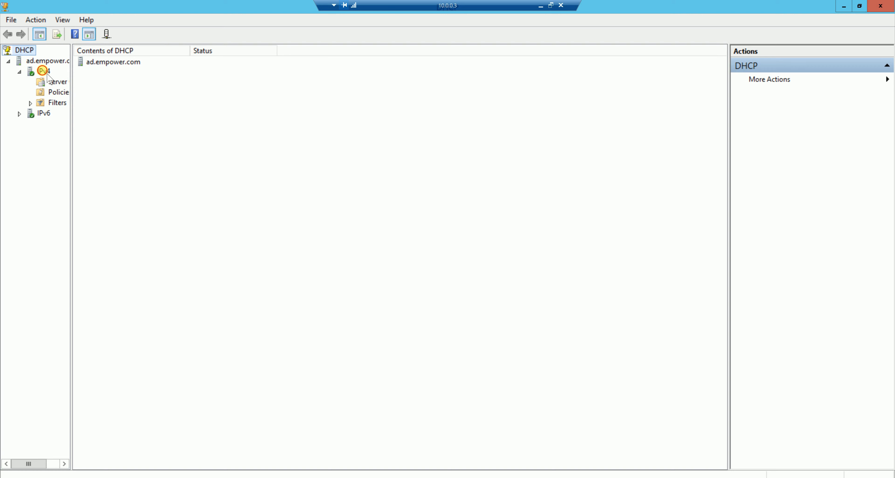
right_click(43, 71)
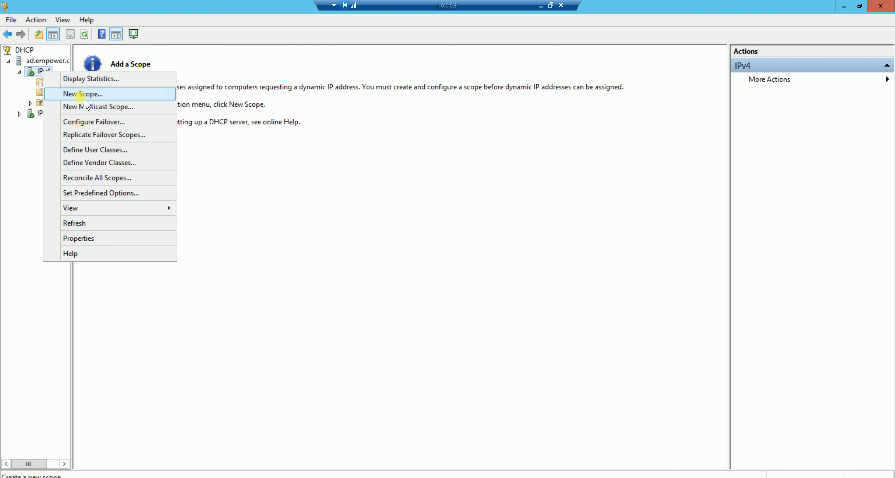
left_click(79, 95)
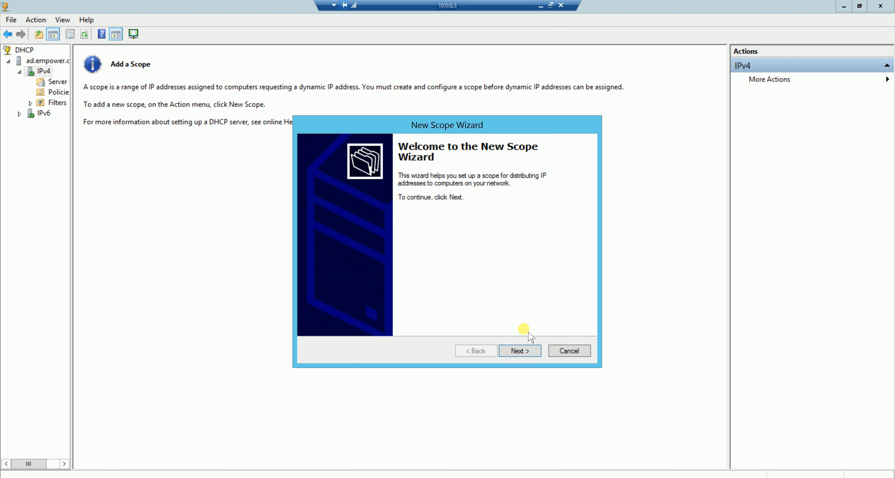
Name the new scope Scope1, leave the description empty, and continue to the address range.
left_click(531, 355)
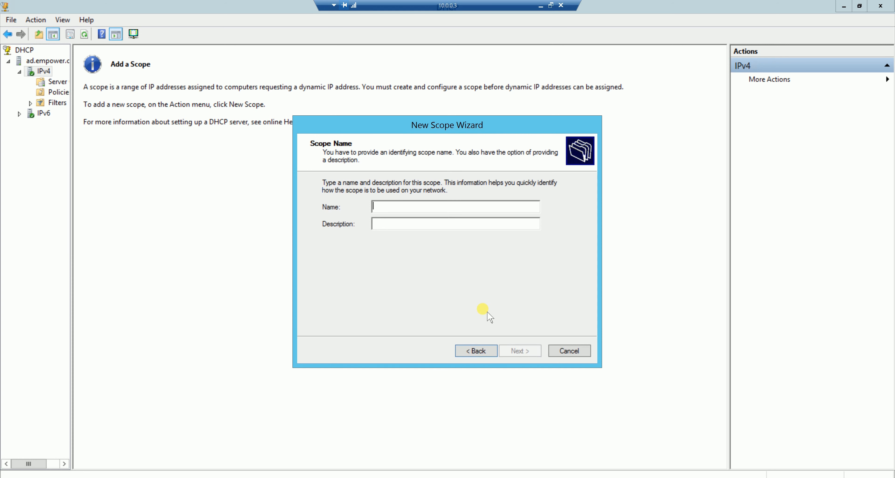
type("Scop")
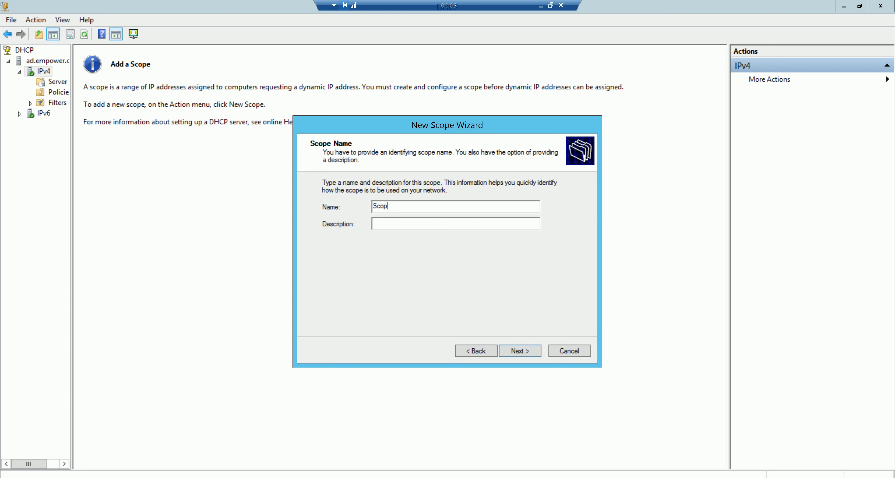
type("e1")
left_click(527, 350)
Enter 10.0.0.1 as the scope's start IP address and try 10.255.255.255 as its end IP address.
type("10.0.0.")
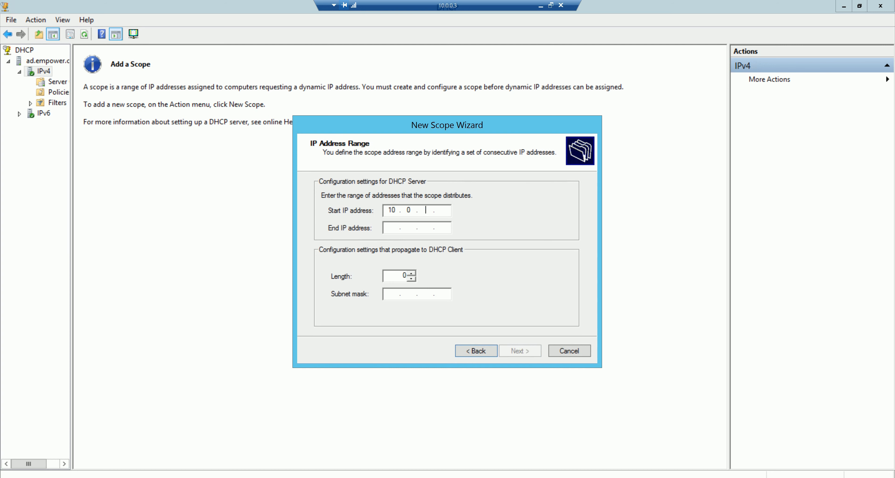
type("1")
key("Tab")
type("10.")
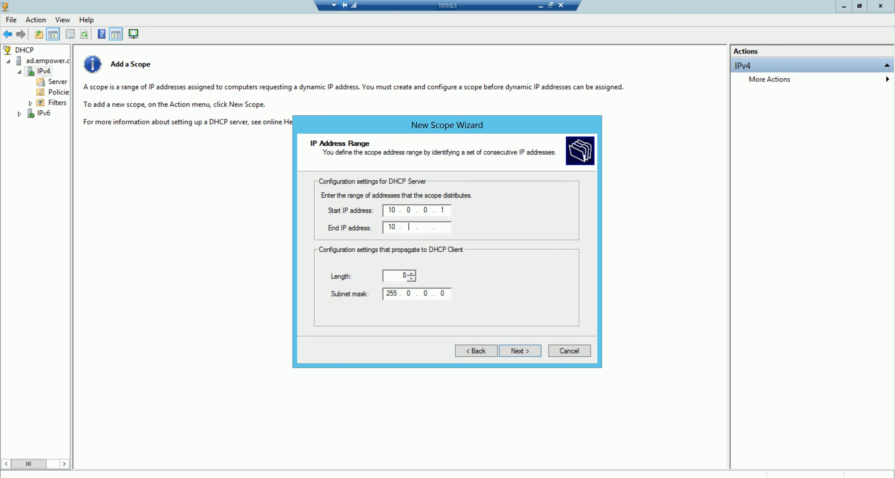
type("255.255.255")
left_click(529, 352)
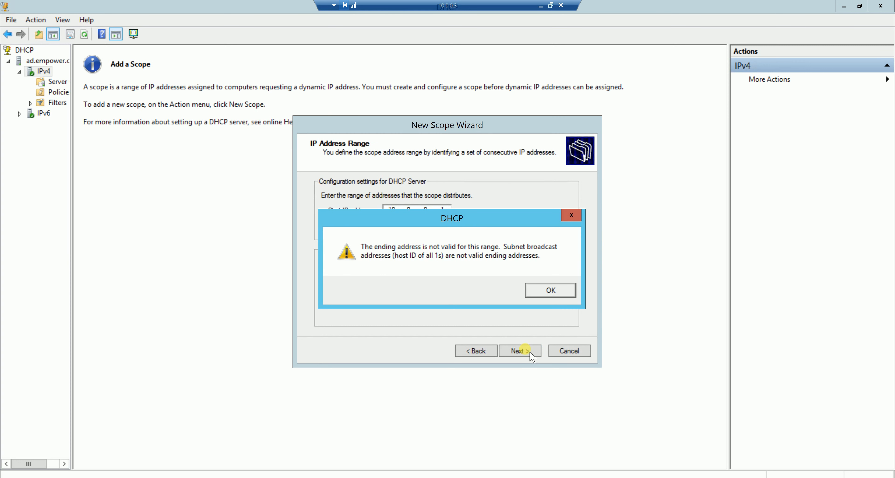
left_click(546, 294)
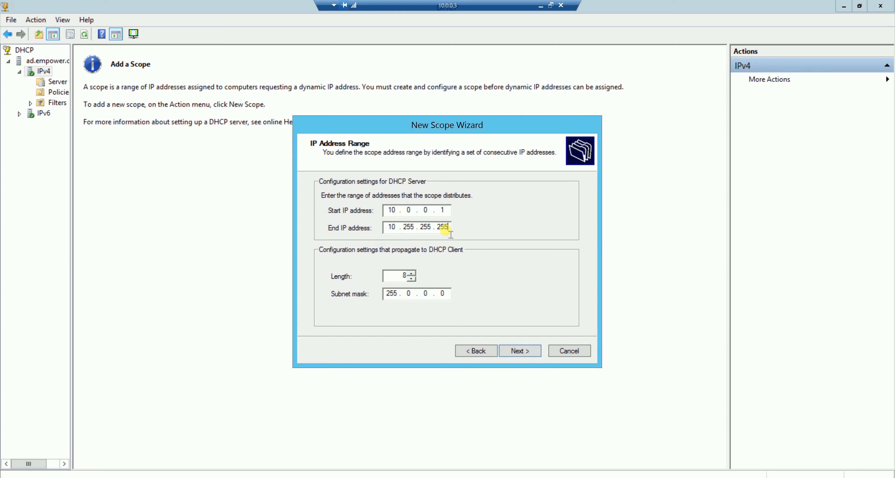
Correct the scope's end IP address to 10.255.255.254 and accept the address range.
key("BackSpace")
type("4")
left_click(525, 351)
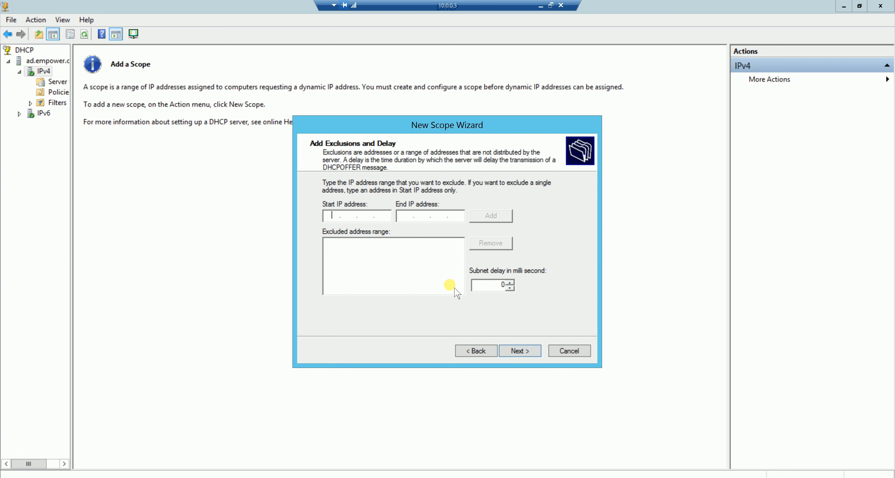
Exclude the address range 10.0.0.10 to 10.0.0.20 from distribution by the scope.
type("10.")
type("0.0.")
type("1")
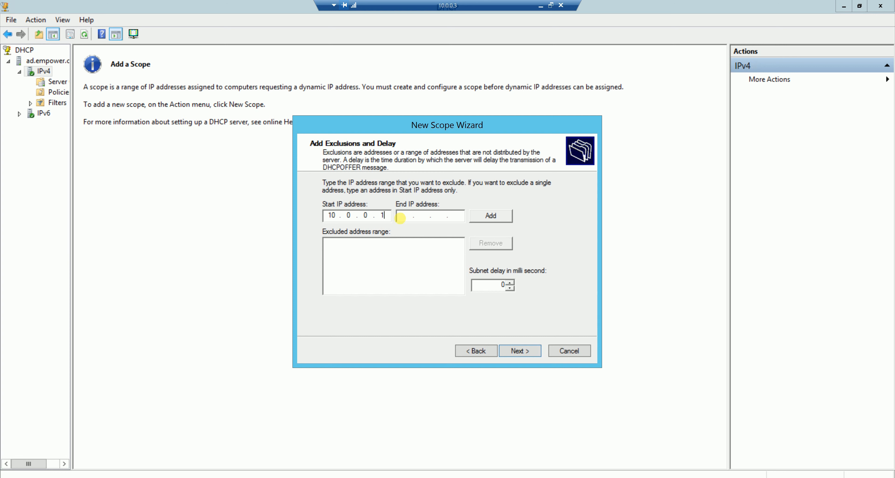
key("BackSpace")
type("10")
left_click(405, 216)
type("10.0.0.20")
left_click(520, 351)
left_click(476, 351)
left_click(511, 222)
Accept the exclusions and enter 1 for the scope's lease duration.
left_click(521, 351)
type("1")
left_click(510, 351)
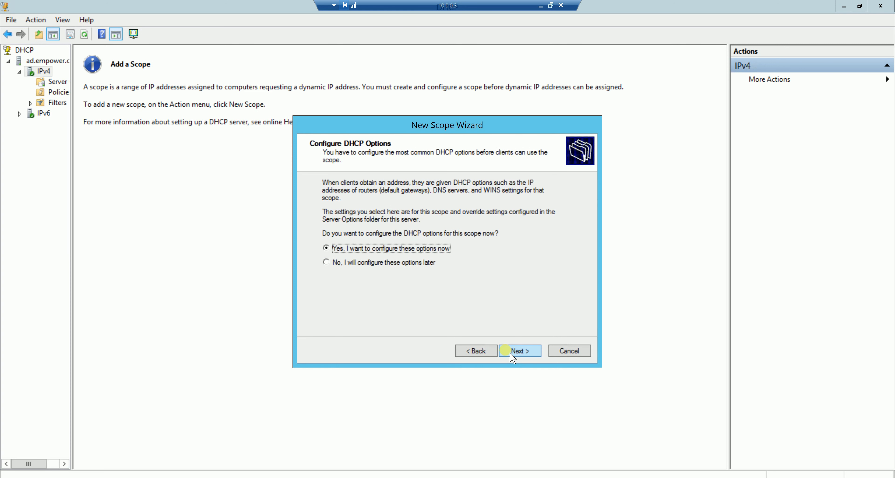
Choose to configure the DHCP options now and add 10.0.0.1 as the router (default gateway).
left_click(512, 351)
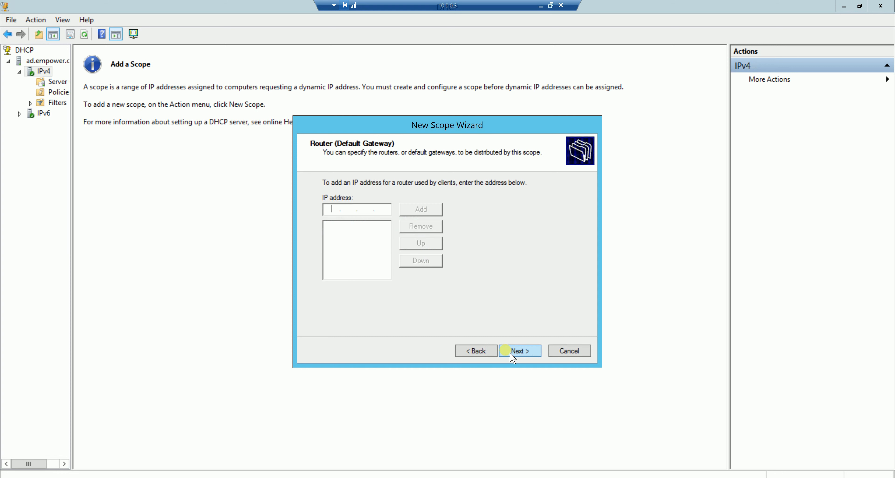
type("10.0.0.1")
left_click(422, 211)
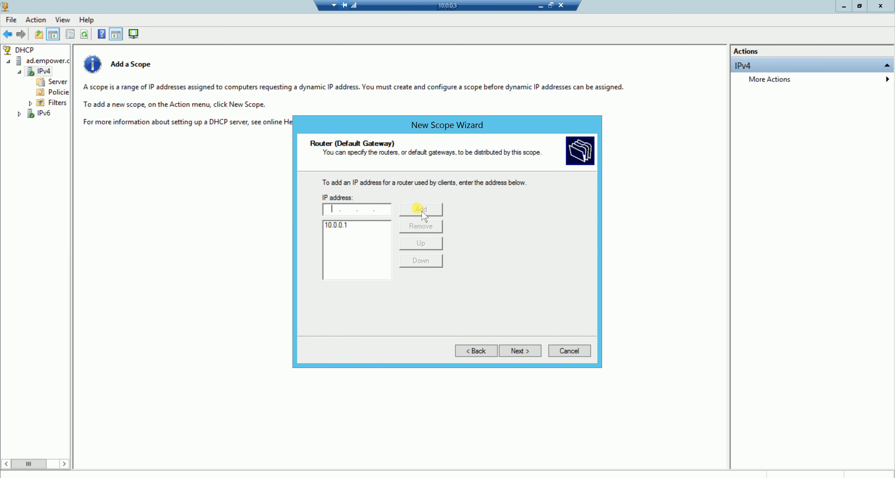
left_click(519, 351)
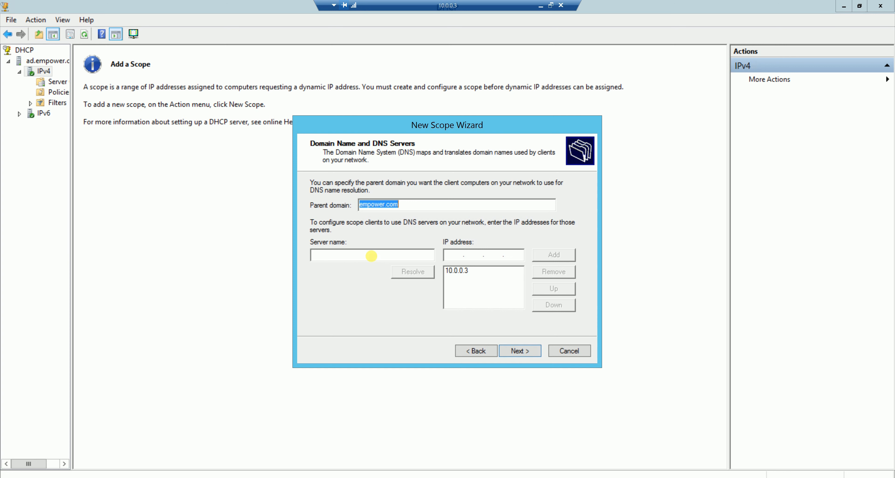
Enter AD as the DNS server name with IP address 10.0.0.3 and accept the DNS settings.
left_click(369, 259)
type("AD")
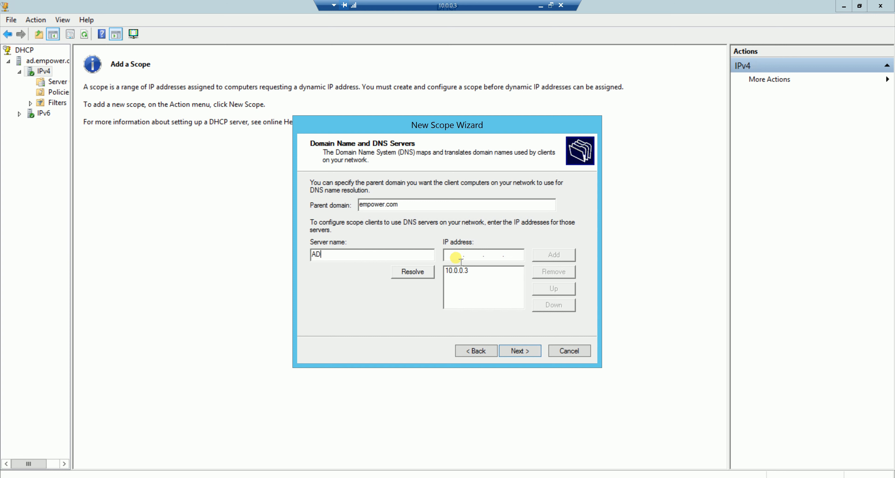
left_click(454, 256)
type("10.0.0.3")
left_click(520, 349)
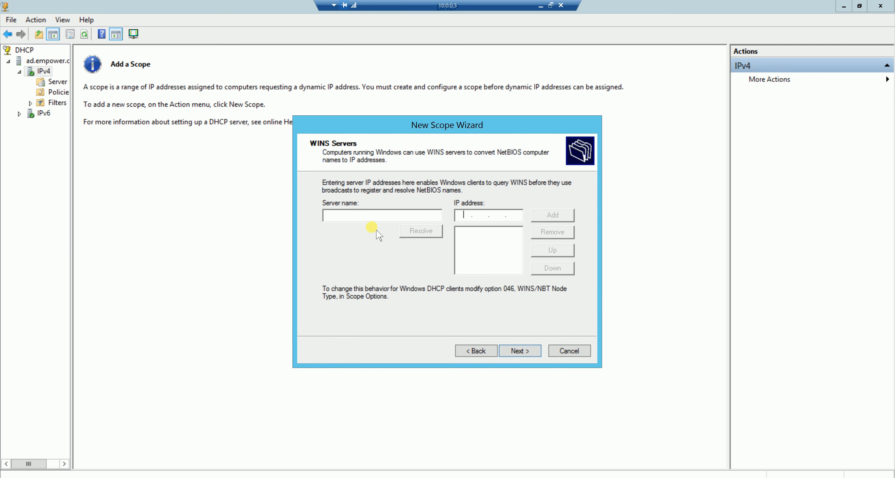
Add 10.0.0.3 as the WINS server address and continue to the scope activation choice.
left_click(463, 215)
type("10.0.0.3")
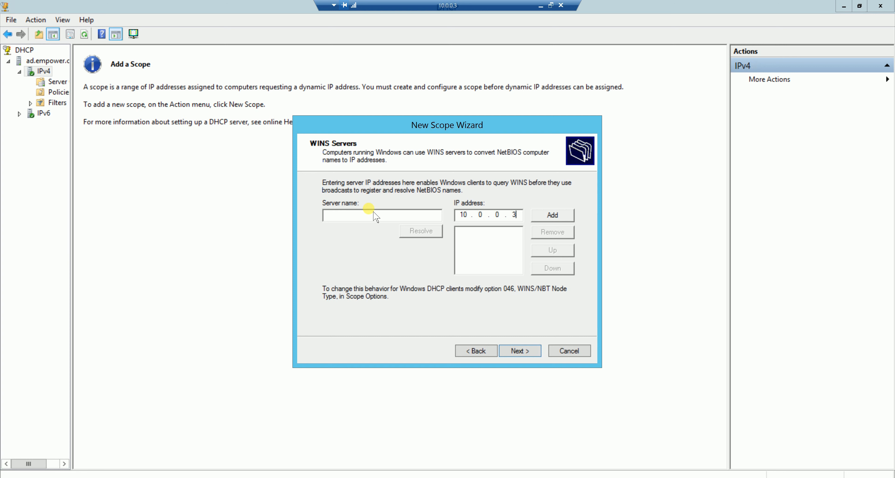
left_click(548, 216)
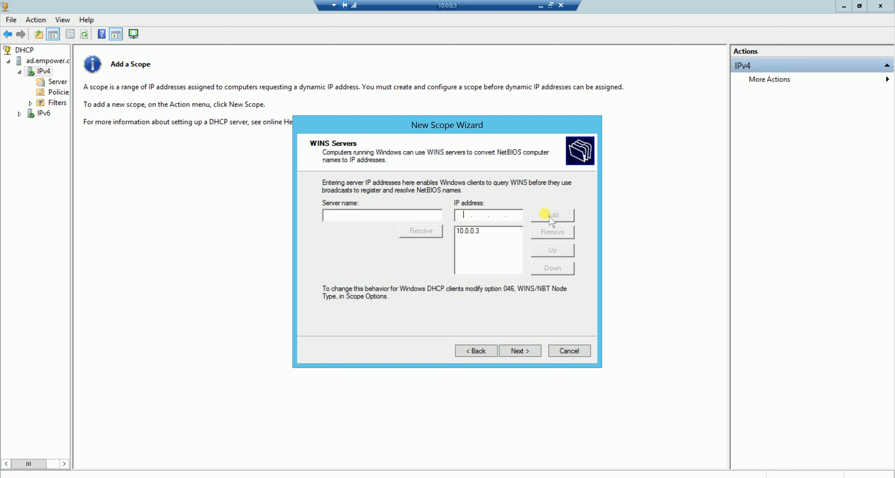
left_click(517, 356)
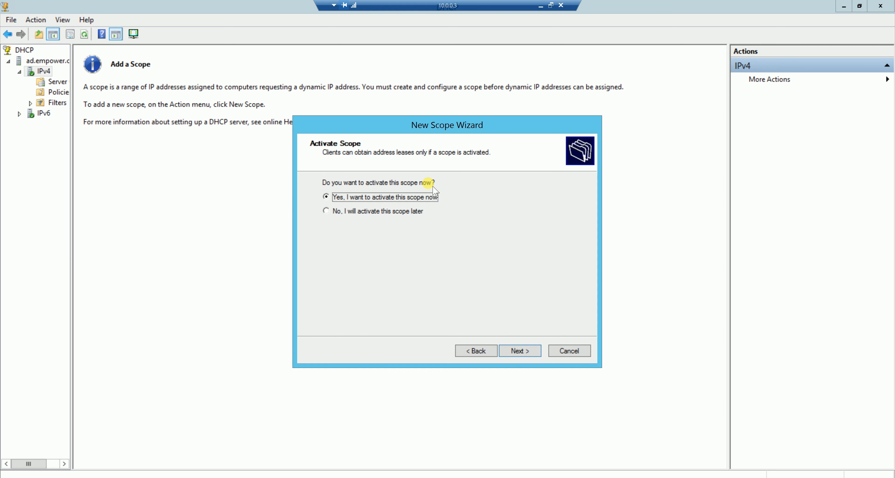
Choose to activate the new scope now and finish the New Scope Wizard.
left_click(520, 351)
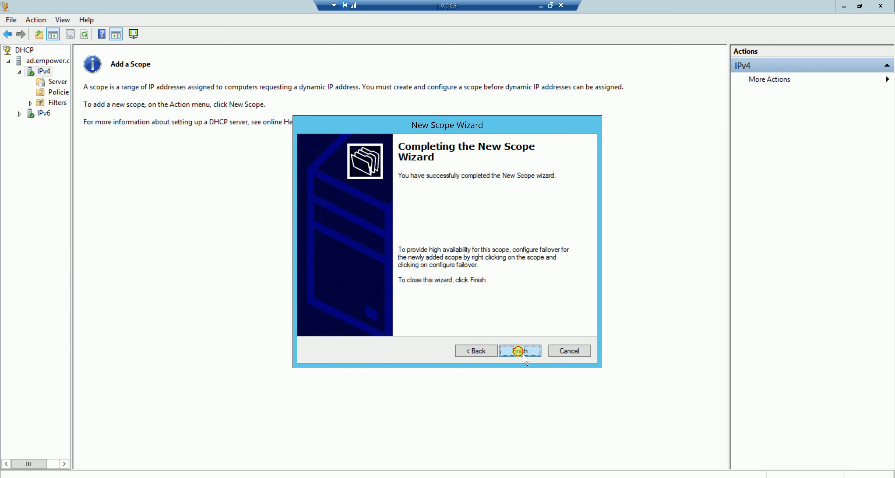
left_click(519, 352)
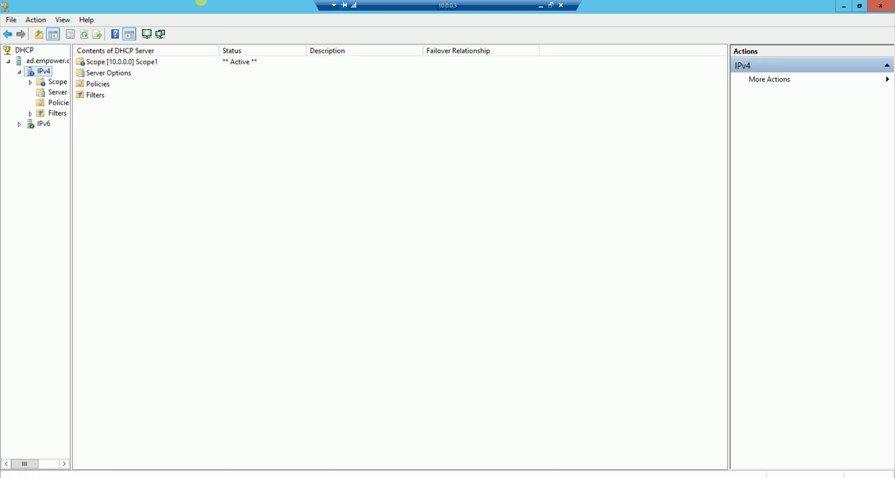
Minimize the remote session to 10.0.0.3 and open Network Connections on the client machine.
left_click(540, 7)
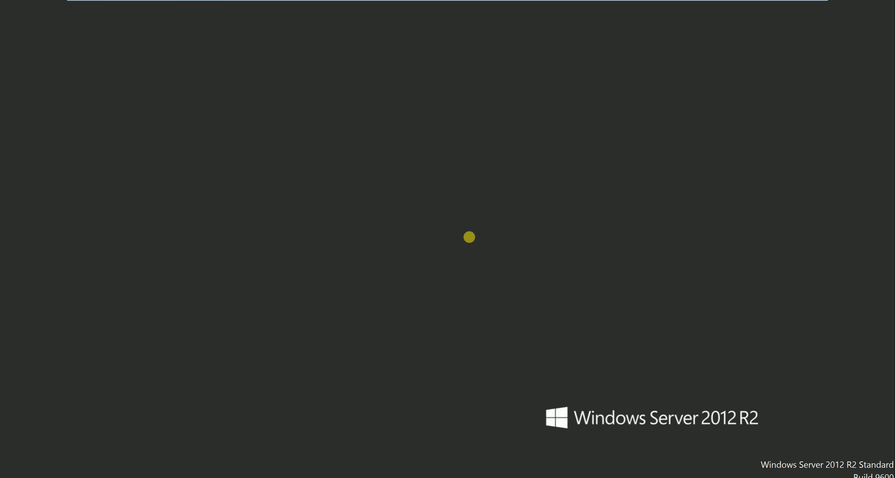
key("super+r")
type("nc")
key("Down")
key("Return")
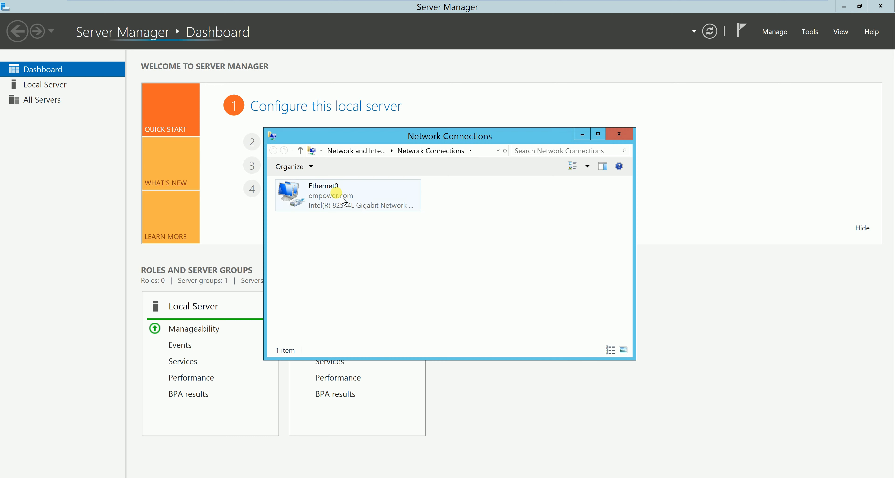
Set Ethernet0's TCP/IPv4 properties to obtain the IP address and DNS server address automatically.
right_click(336, 193)
left_click(365, 275)
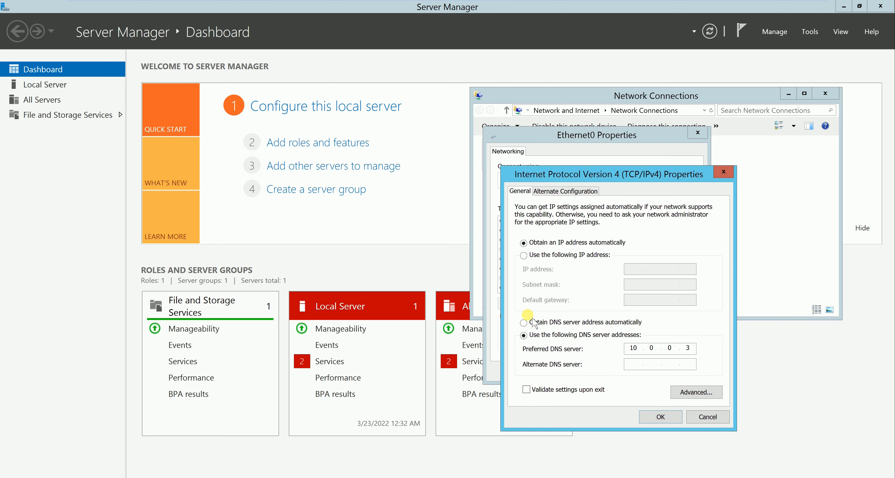
left_click(524, 322)
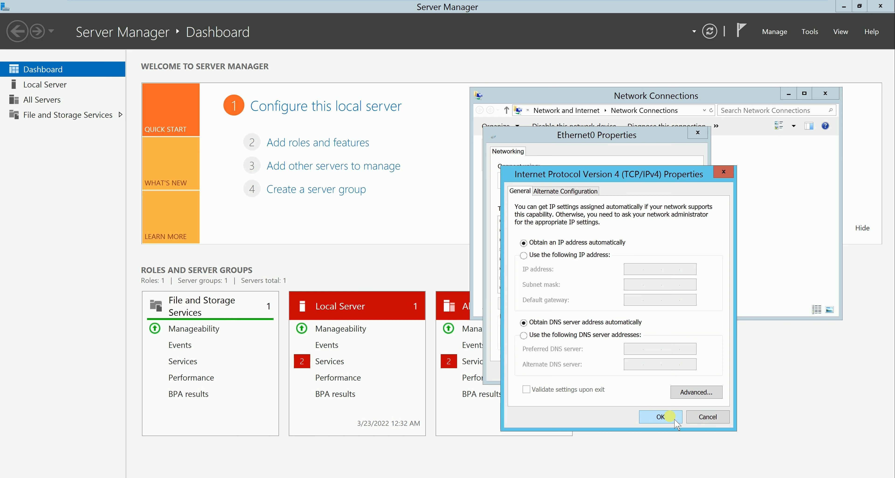
left_click(668, 417)
left_click(630, 370)
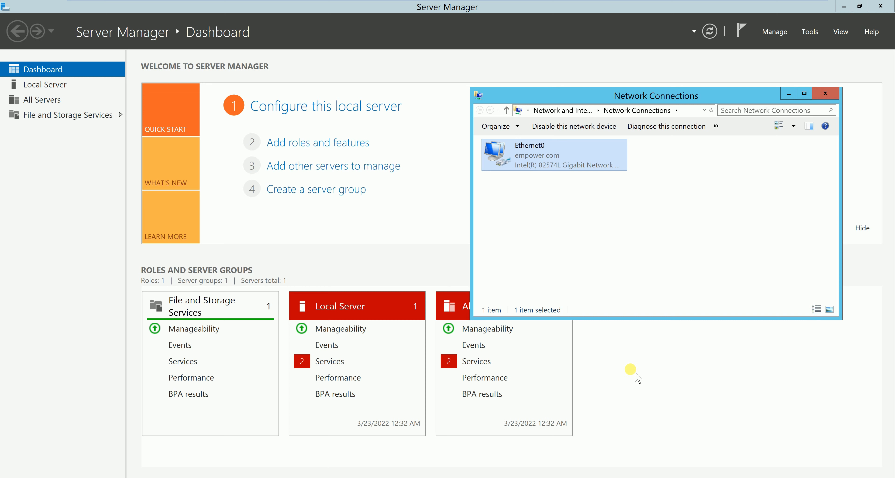
Open a command prompt on the client machine and run ipconfig to check its IP configuration.
key("super+r")
key("Return")
type("ipconfig")
key("Return")
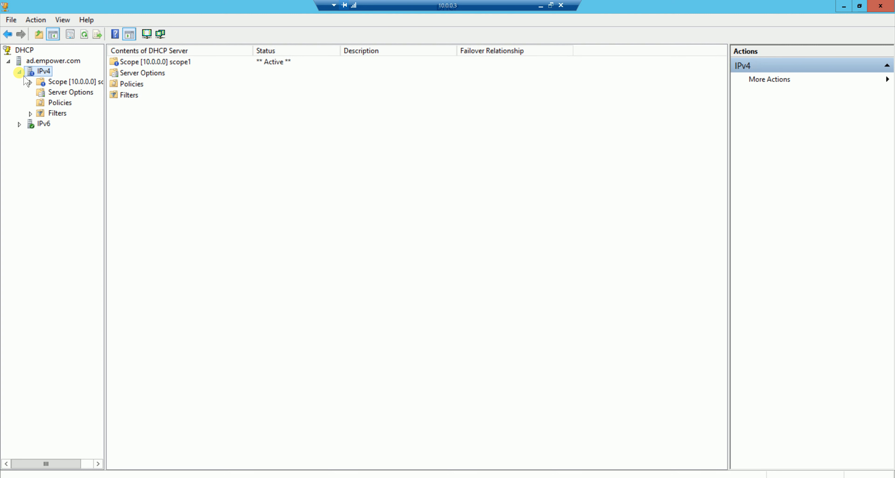
Start a backup of the ad.empower.com DHCP server and select This PC in the destination folder tree.
left_click(30, 82)
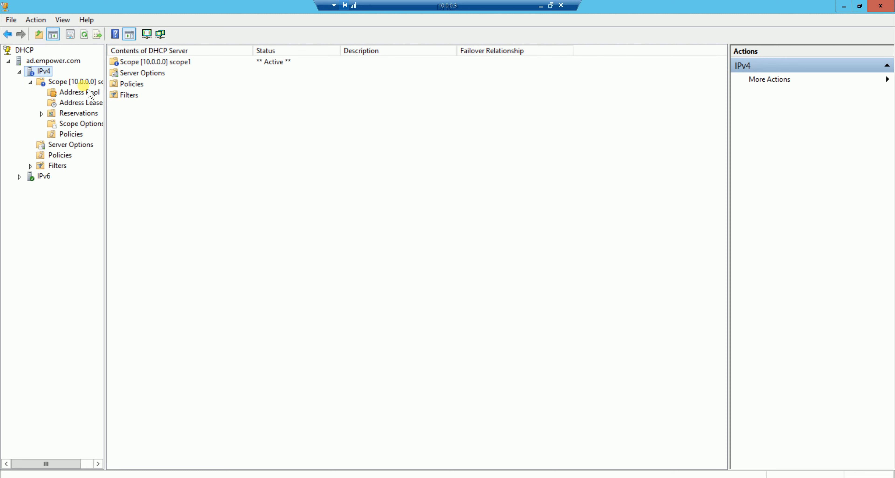
right_click(53, 60)
left_click(99, 100)
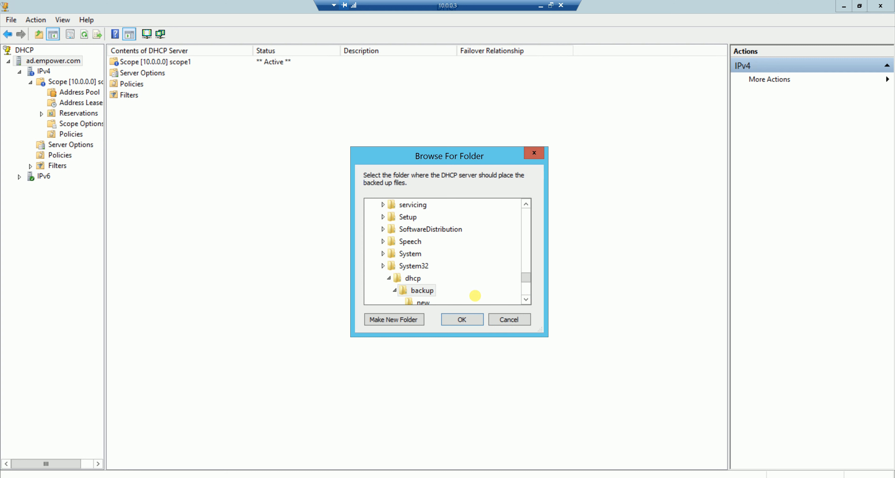
left_click(525, 299)
left_click(525, 299)
left_click(525, 299)
left_click(525, 299)
left_click(525, 299)
left_click(526, 299)
left_click(526, 299)
left_click(526, 299)
left_click(526, 299)
left_click(526, 299)
left_click(526, 299)
left_click(526, 299)
left_click_drag(532, 293, 532, 215)
left_click(384, 203)
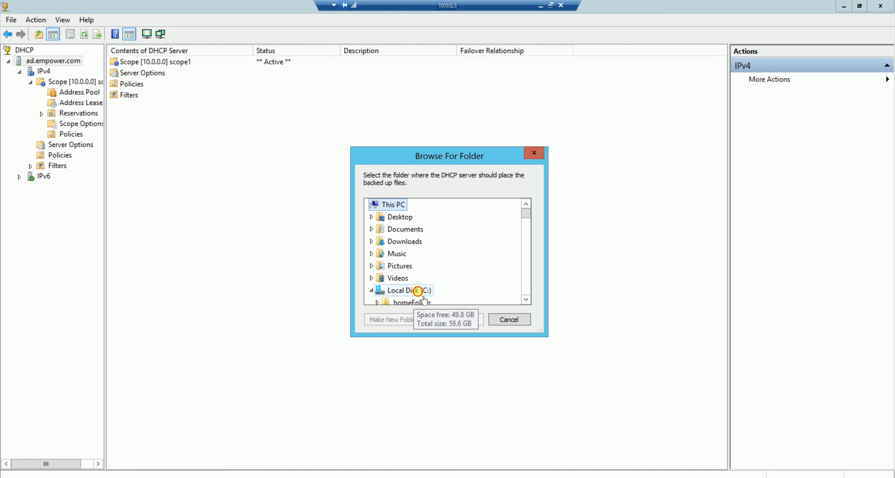
Create a folder named DHCP backup on Local Disk (C:) and back up the DHCP server into it.
left_click(419, 291)
left_click(403, 324)
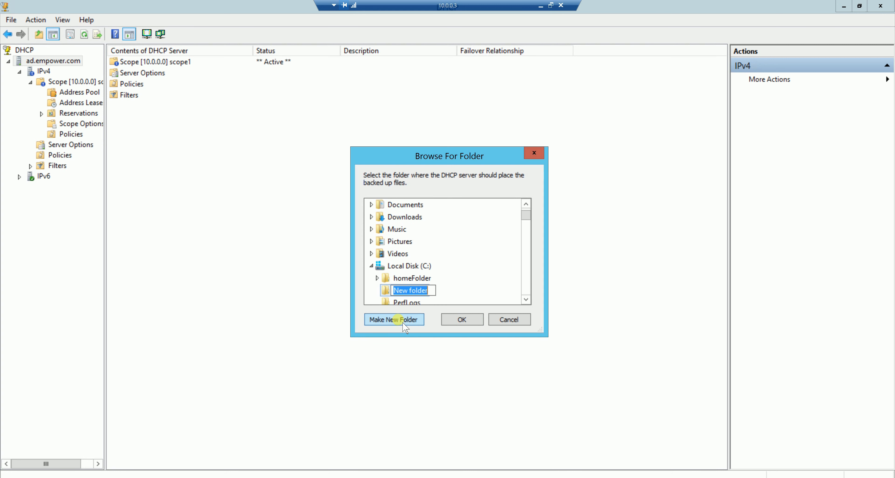
type("DHCP backup")
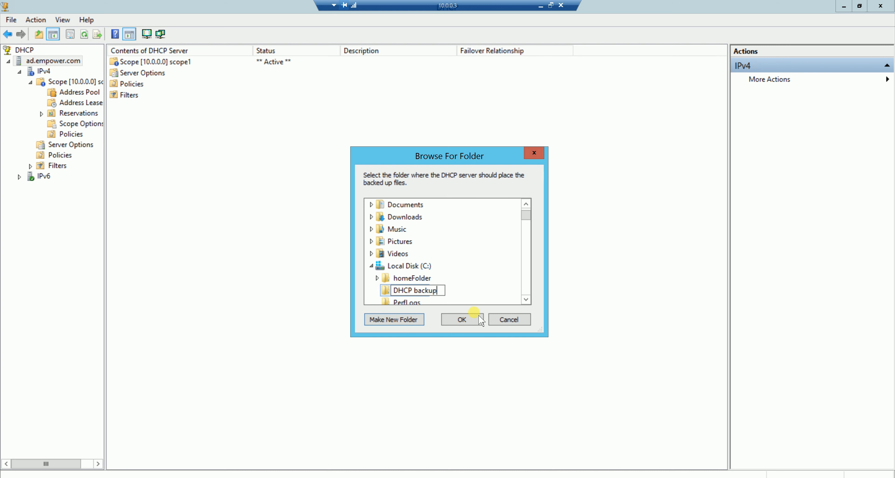
key("Return")
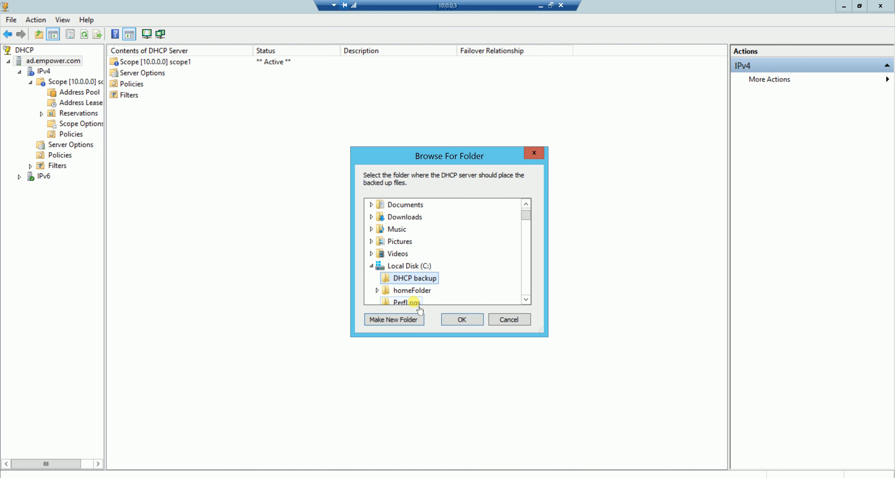
left_click(462, 319)
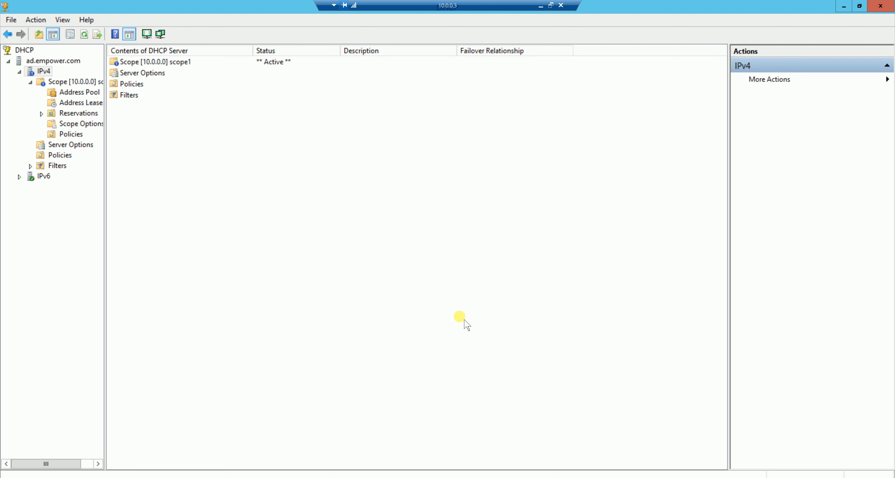
Delete the active IPv4 scope Scope [10.0.0.0] scope1 and accept both deletion confirmations.
right_click(59, 81)
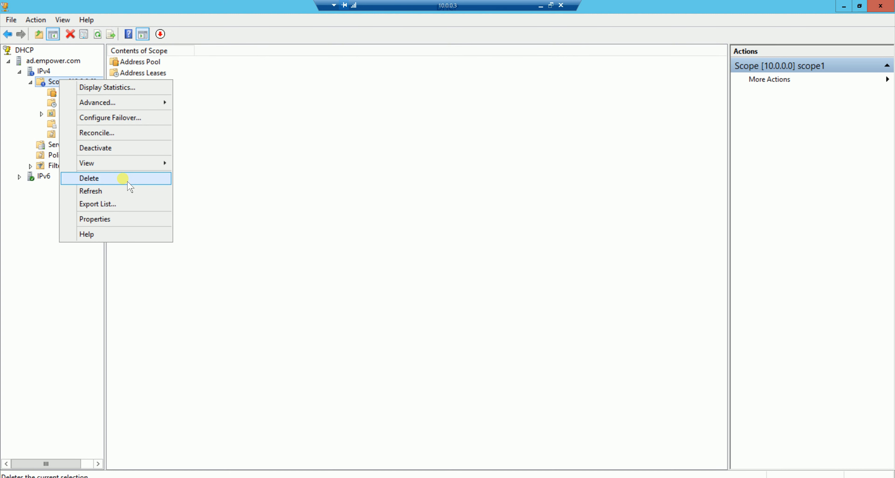
left_click(123, 179)
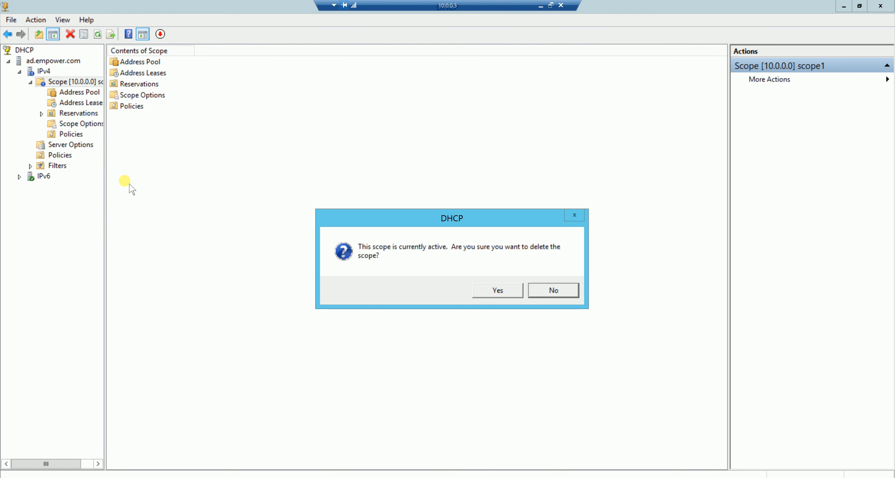
left_click(498, 292)
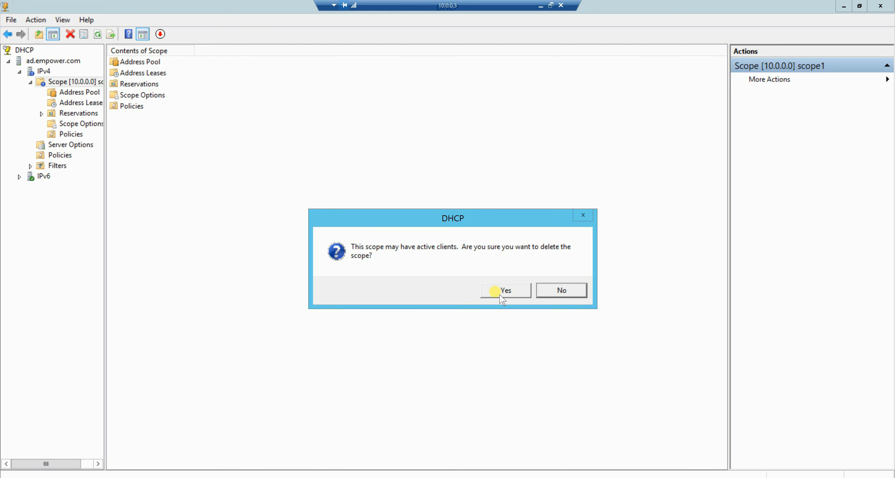
left_click(500, 294)
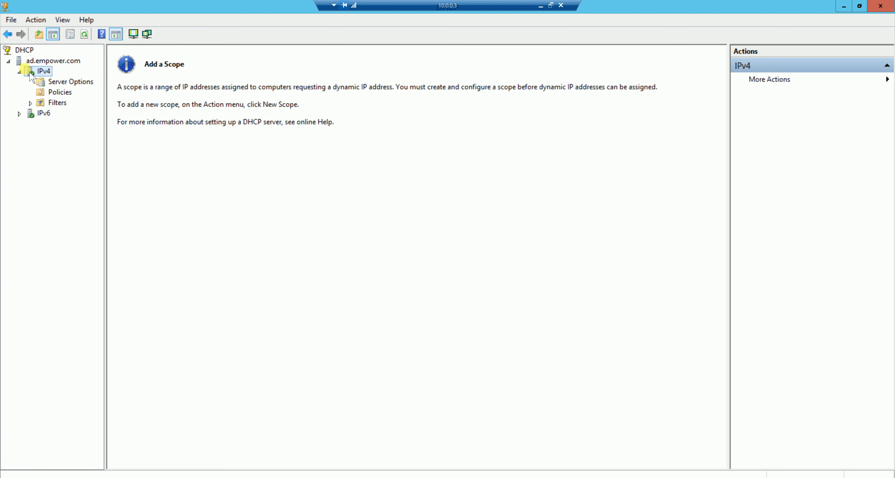
Restore the ad.empower.com DHCP server from the DHCP backup folder on C: and agree to restart the service.
right_click(36, 61)
left_click(84, 110)
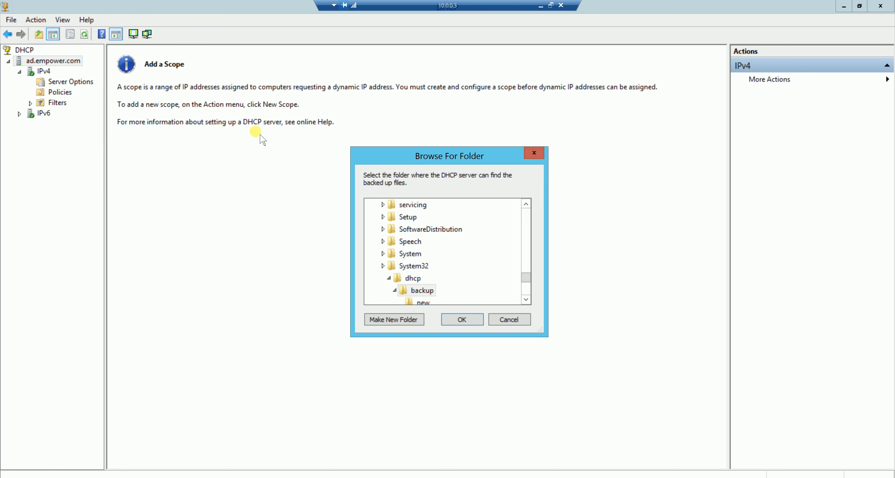
scroll(525, 205, "up", 3)
left_click(529, 205)
left_click_drag(529, 254, 530, 209)
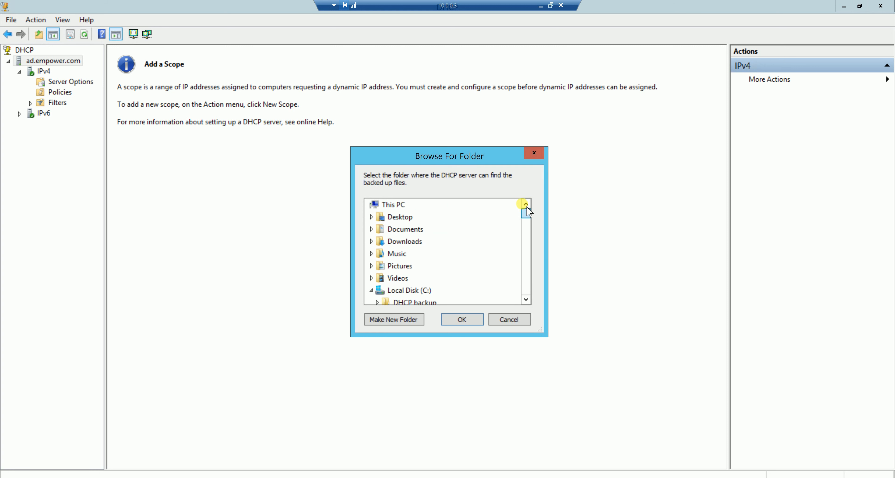
double_click(402, 303)
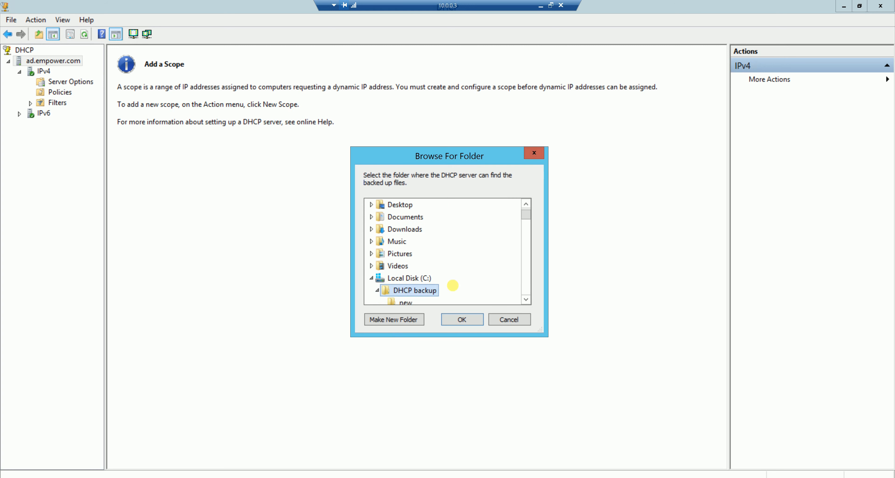
left_click(462, 319)
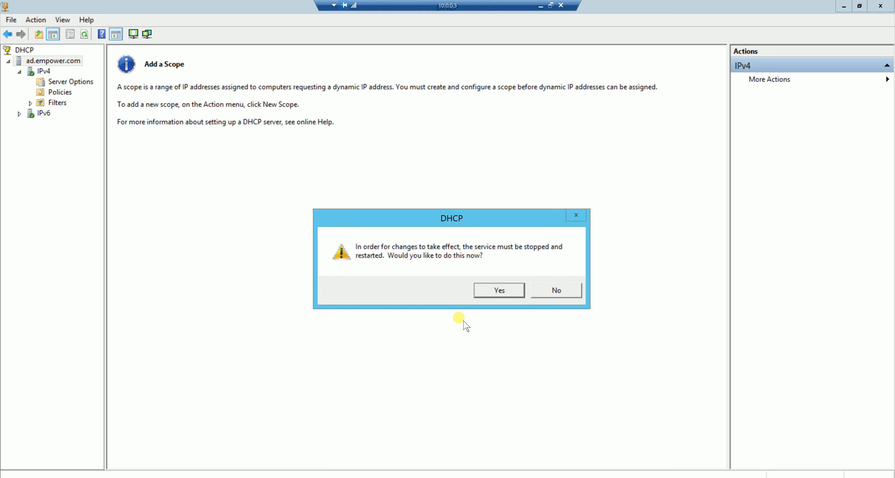
left_click(496, 293)
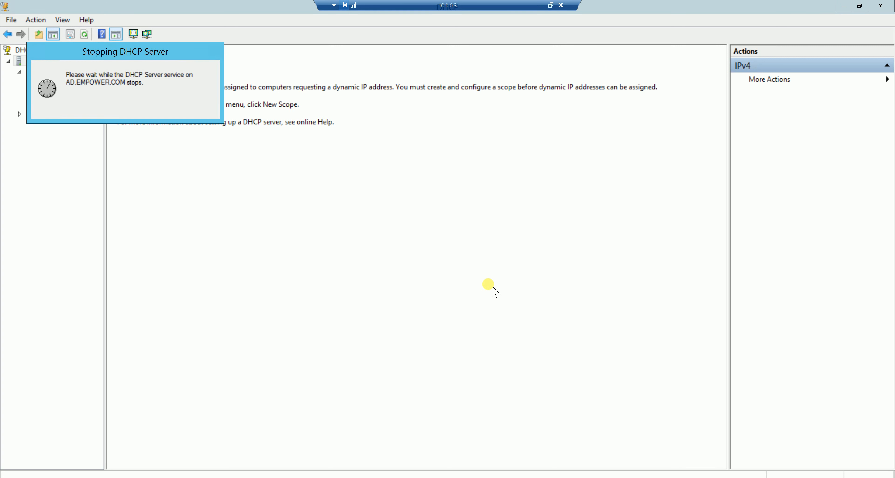